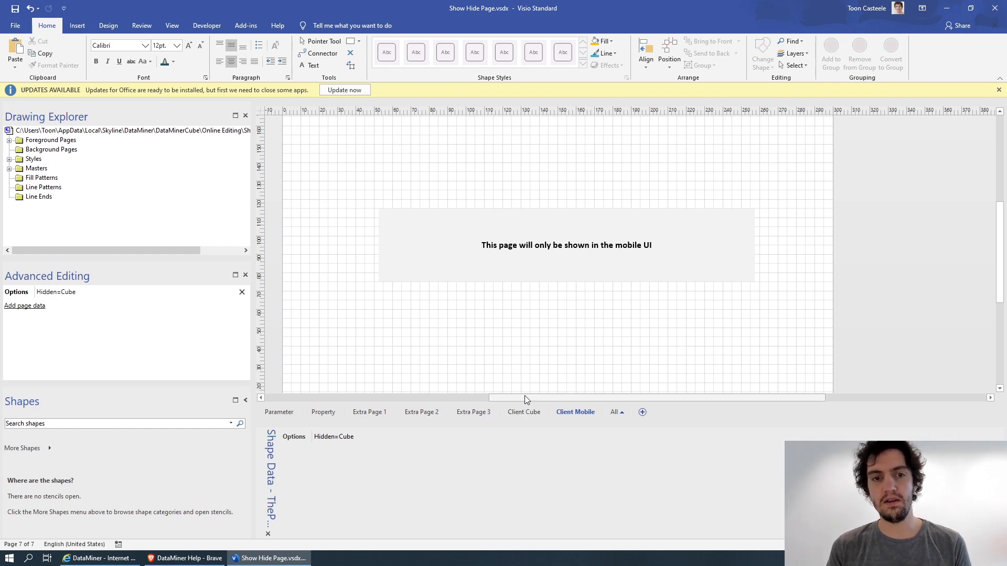
# View the Parameter page and the Property page of the Visio drawing
pyautogui.click(277, 412)
pyautogui.click(317, 412)
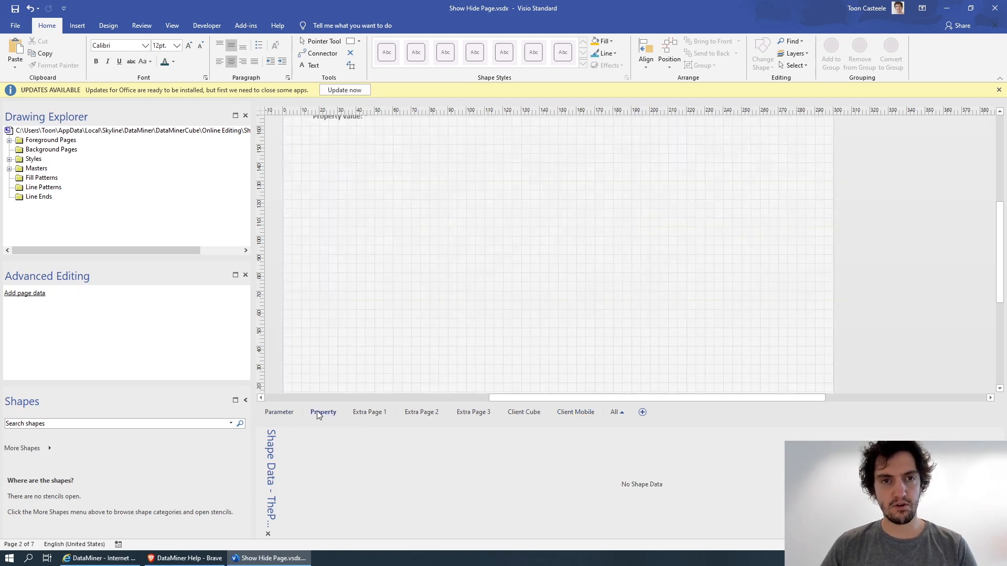
pyautogui.scroll(3, 393, 237)
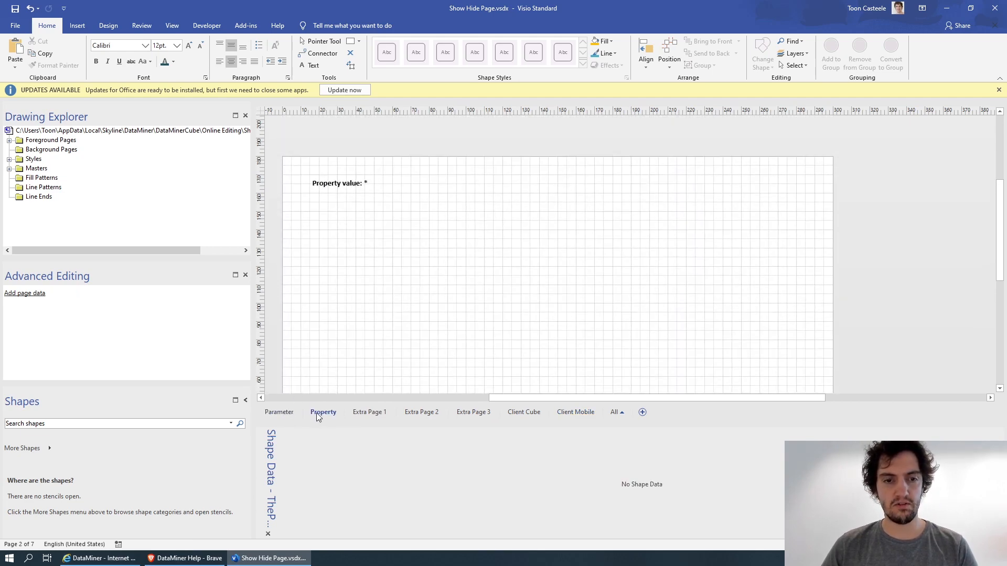
# Compare the Options page data of Extra Page 1 and Extra Page 2, noting the Visible and Hidden keywords
pyautogui.click(372, 414)
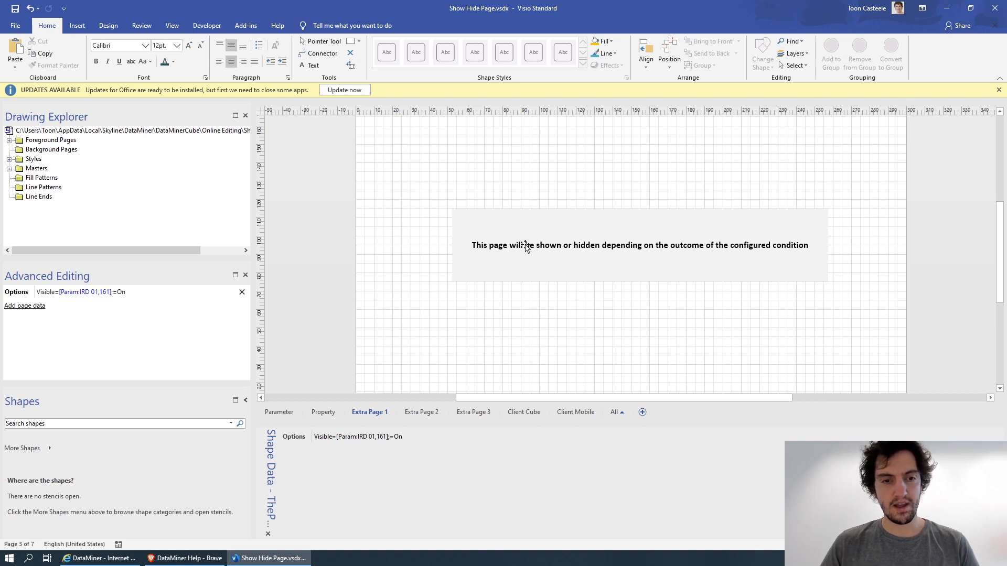
pyautogui.click(333, 440)
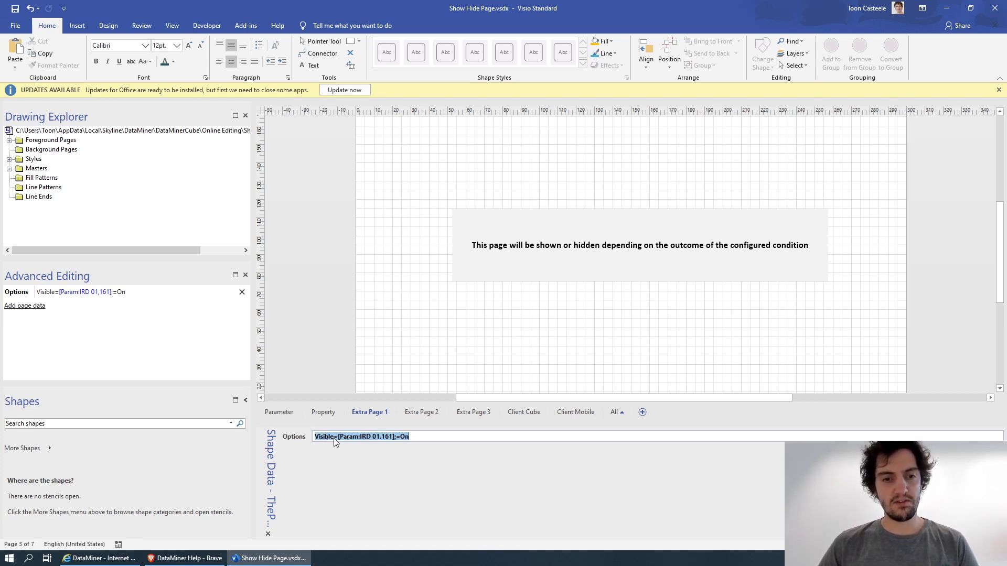
pyautogui.click(337, 439)
pyautogui.doubleClick(337, 438)
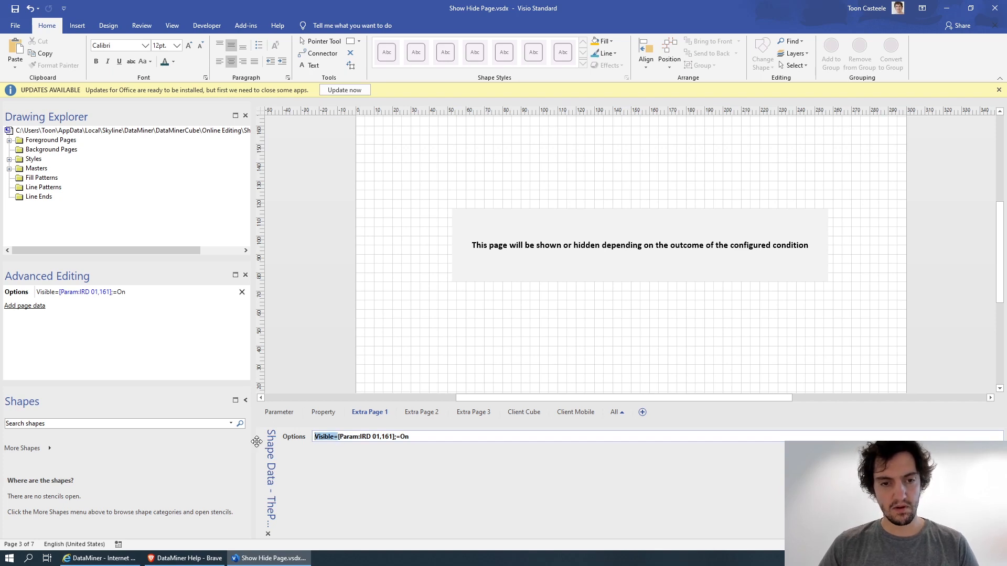
pyautogui.click(422, 413)
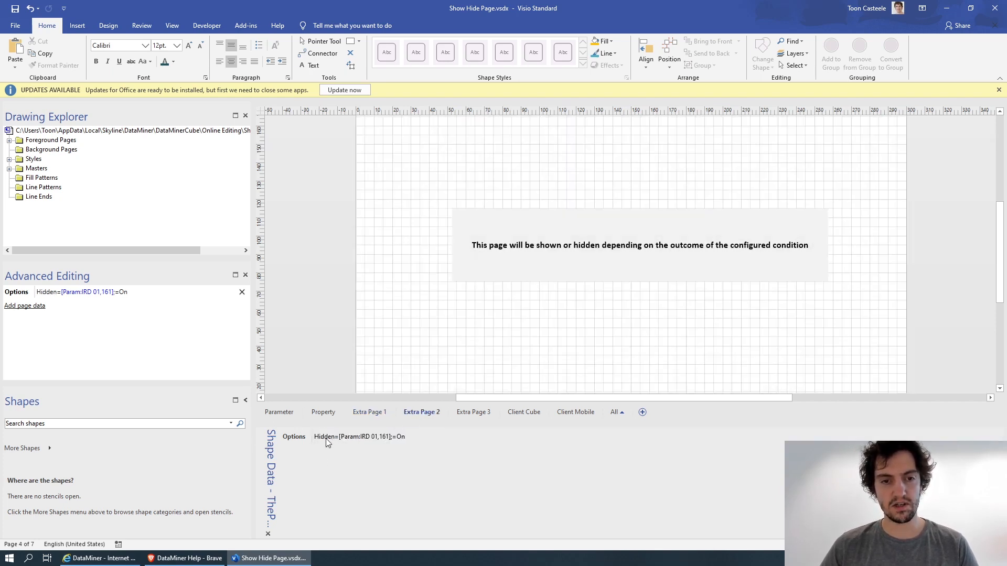
pyautogui.click(369, 412)
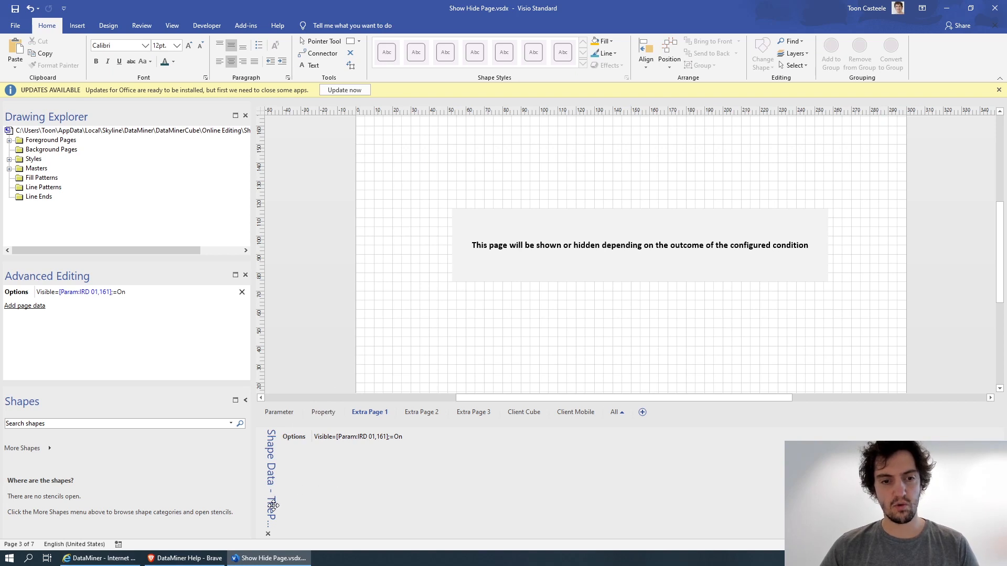
# Examine the parts of the Visible condition in Extra Page 1's Options: parameter reference, parameter ID and comparison value
pyautogui.click(342, 438)
pyautogui.click(341, 438)
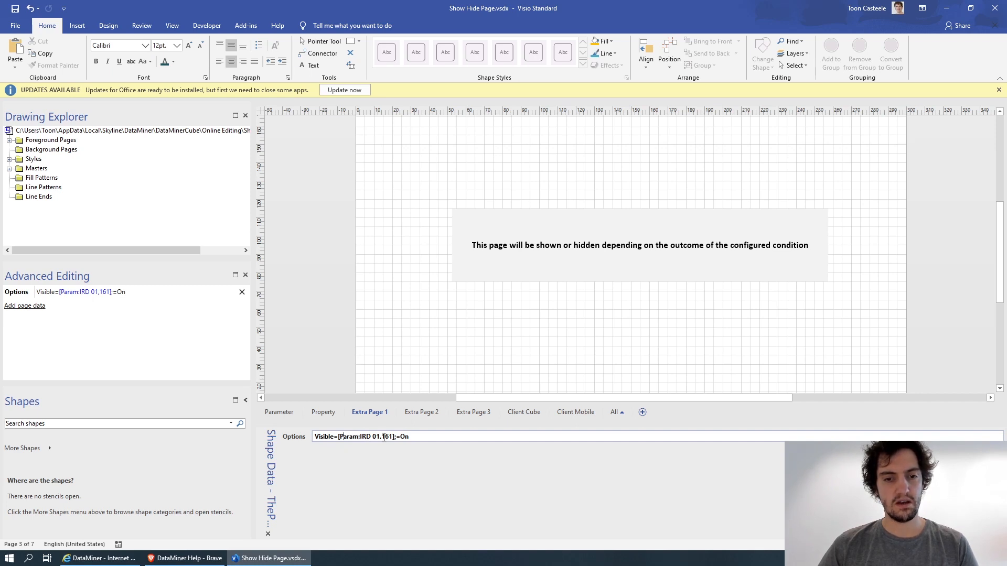
pyautogui.moveTo(382, 438)
pyautogui.mouseDown()
pyautogui.moveTo(416, 437)
pyautogui.moveTo(396, 438)
pyautogui.mouseUp()
pyautogui.click(418, 438)
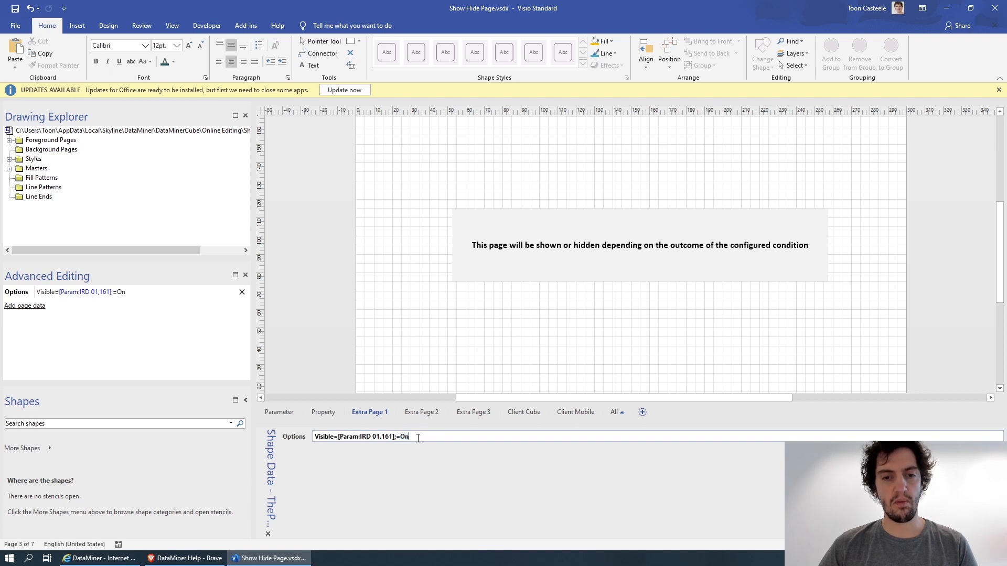
pyautogui.doubleClick(385, 438)
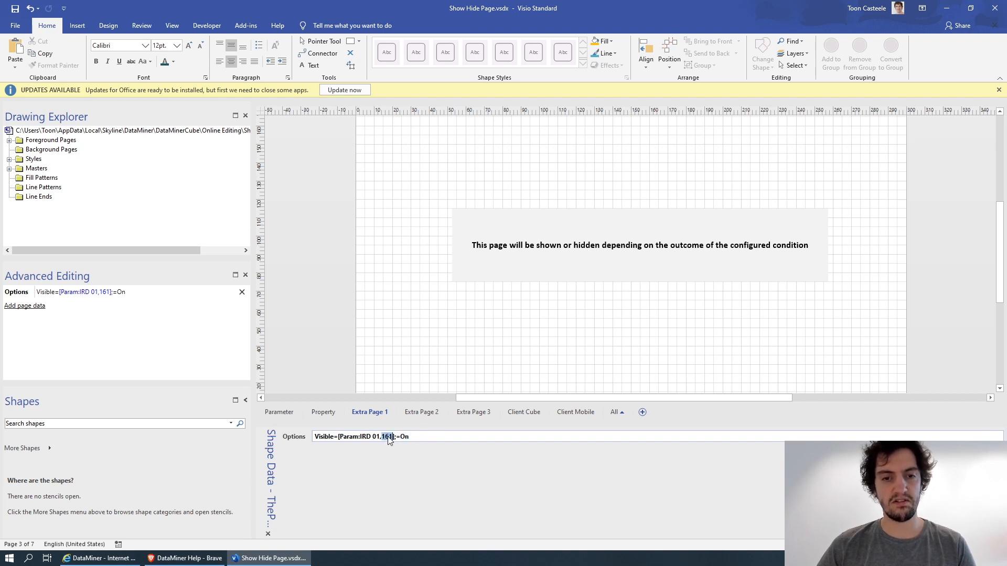
pyautogui.click(413, 439)
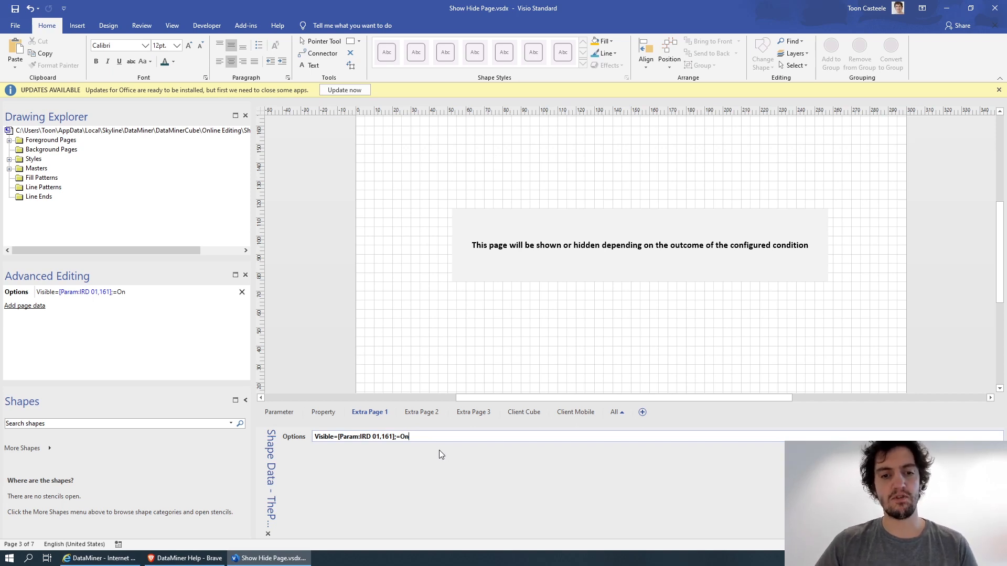
pyautogui.doubleClick(407, 436)
pyautogui.click(414, 436)
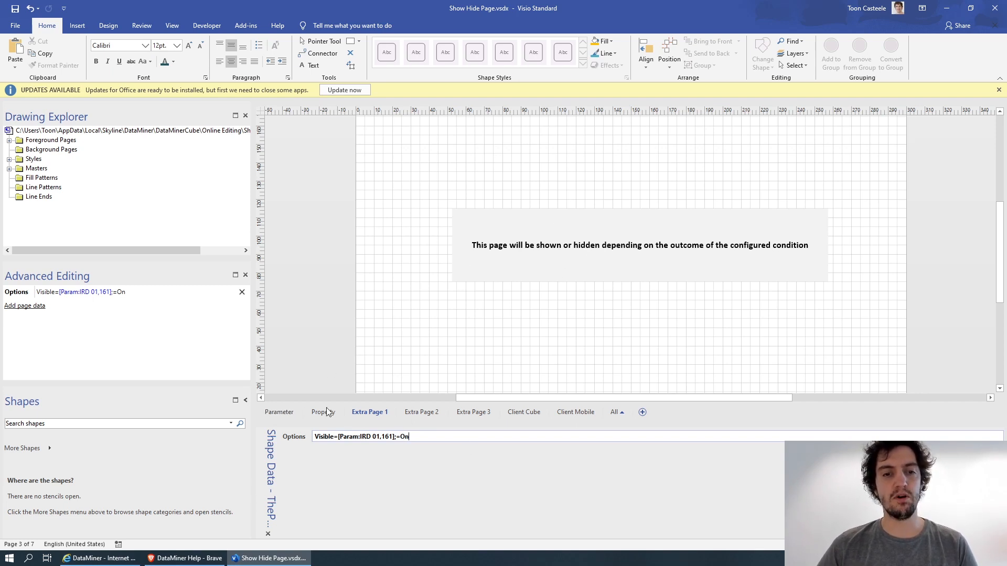
# Switch to DataMiner Cube, toggle the parameter value, and close and reopen the 1. Show/Hide Page card
pyautogui.click(286, 412)
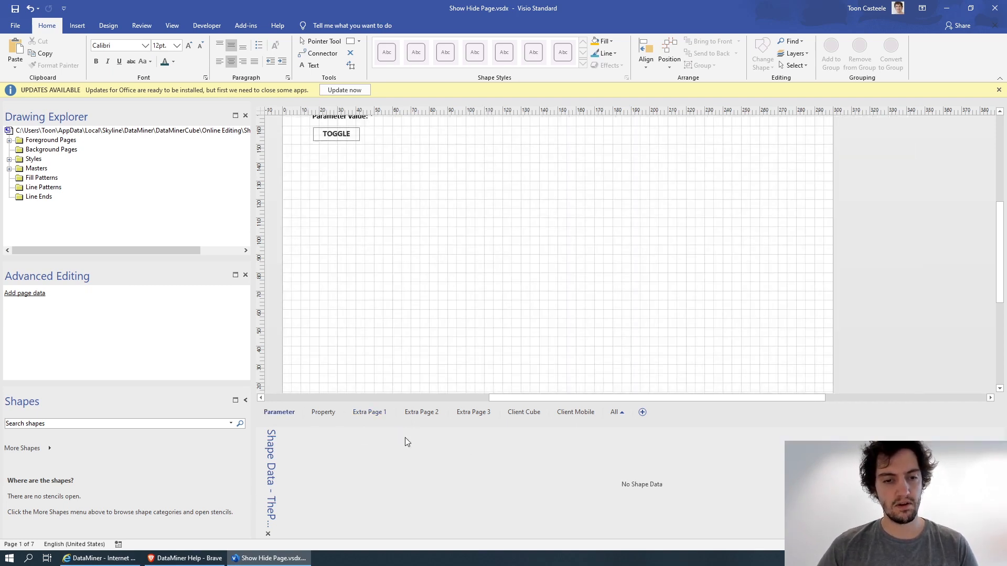
pyautogui.click(84, 560)
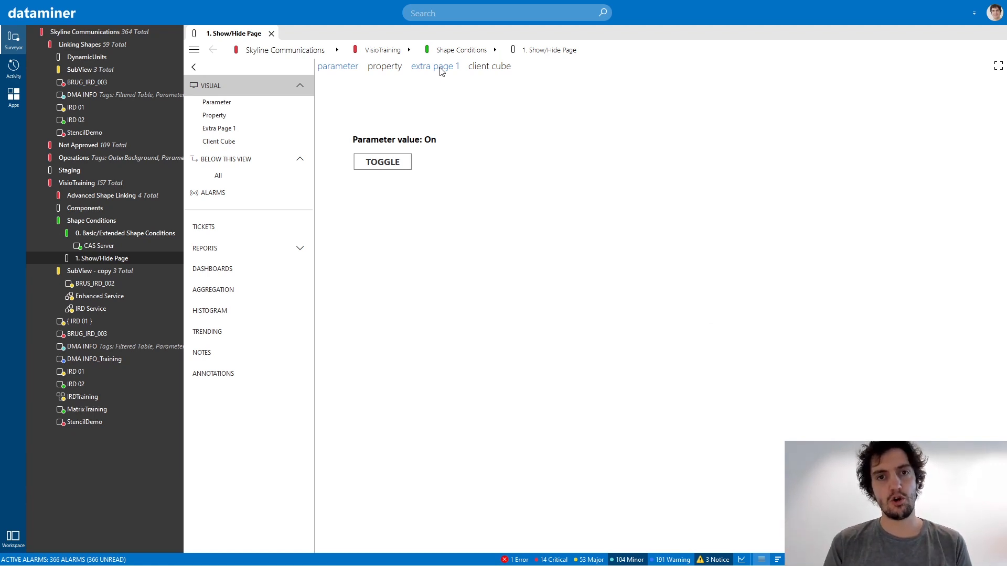
pyautogui.click(380, 169)
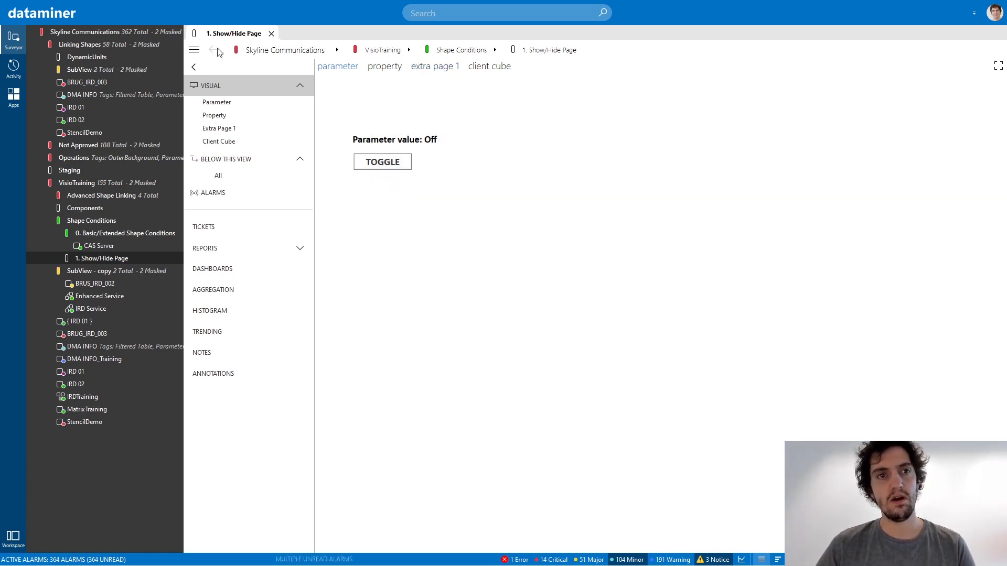
pyautogui.click(271, 34)
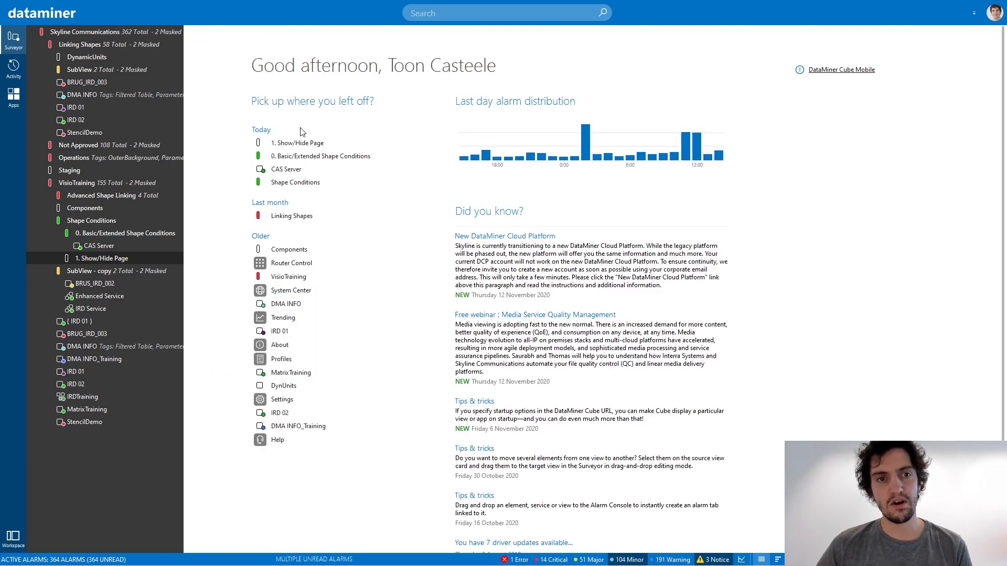
pyautogui.click(301, 142)
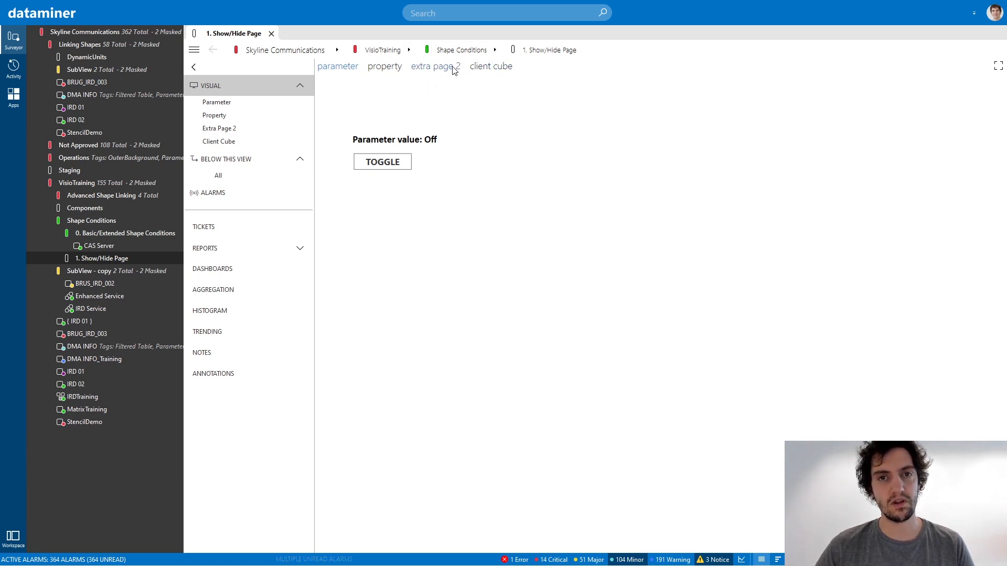
# Return to Visio and review the Options conditions of Extra Page 1, Extra Page 2 and Extra Page 3
pyautogui.hotkey('alt', 'Tab')
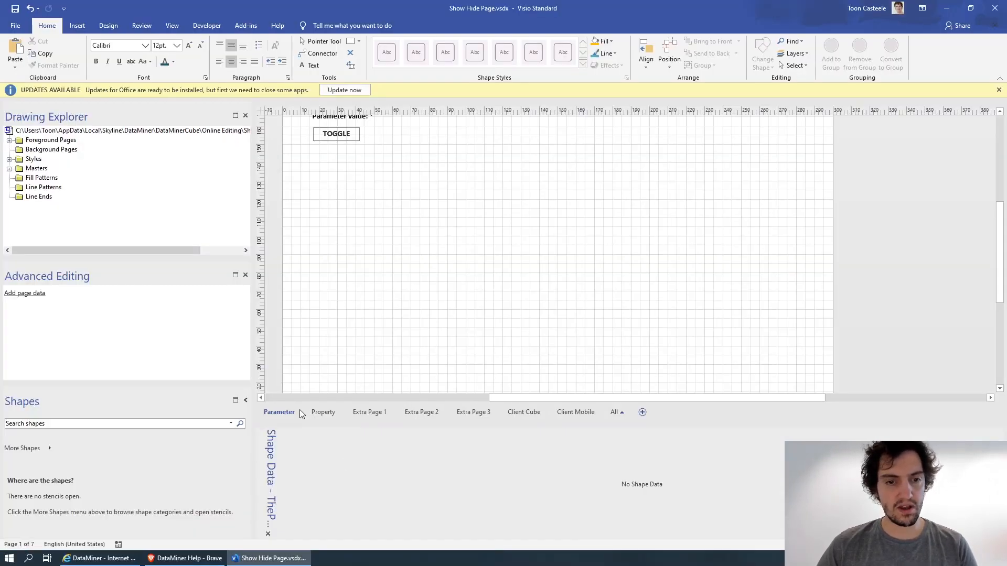
pyautogui.click(360, 411)
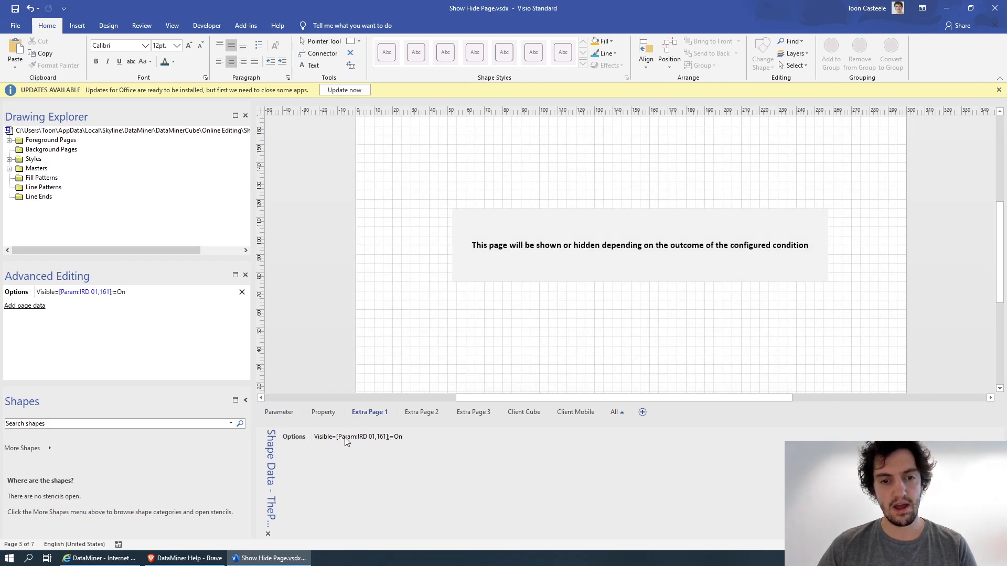
pyautogui.click(426, 413)
pyautogui.click(465, 412)
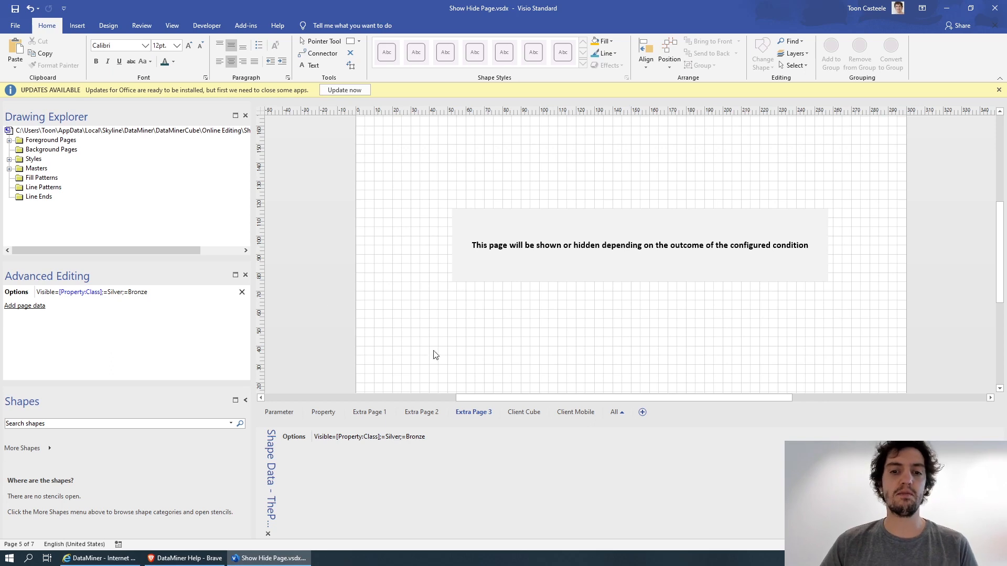
# Inspect the Hidden option values in the page data of the Client Cube and Client Mobile pages
pyautogui.click(525, 412)
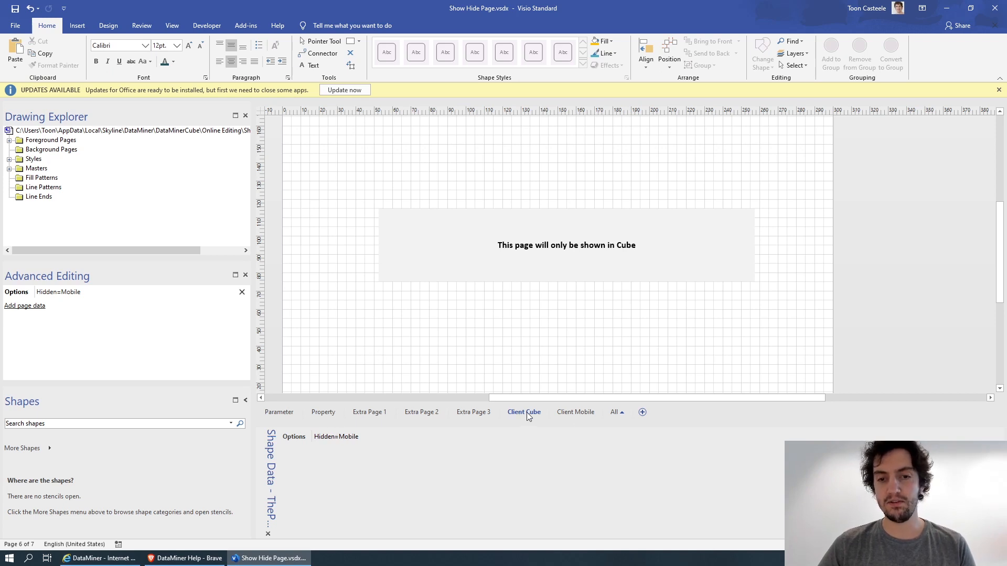
pyautogui.click(571, 412)
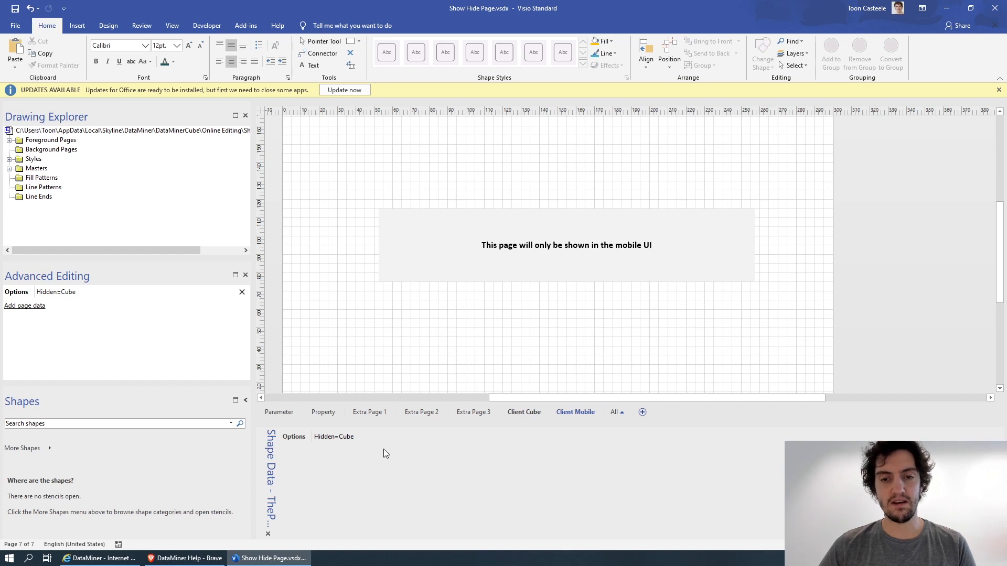
pyautogui.click(329, 439)
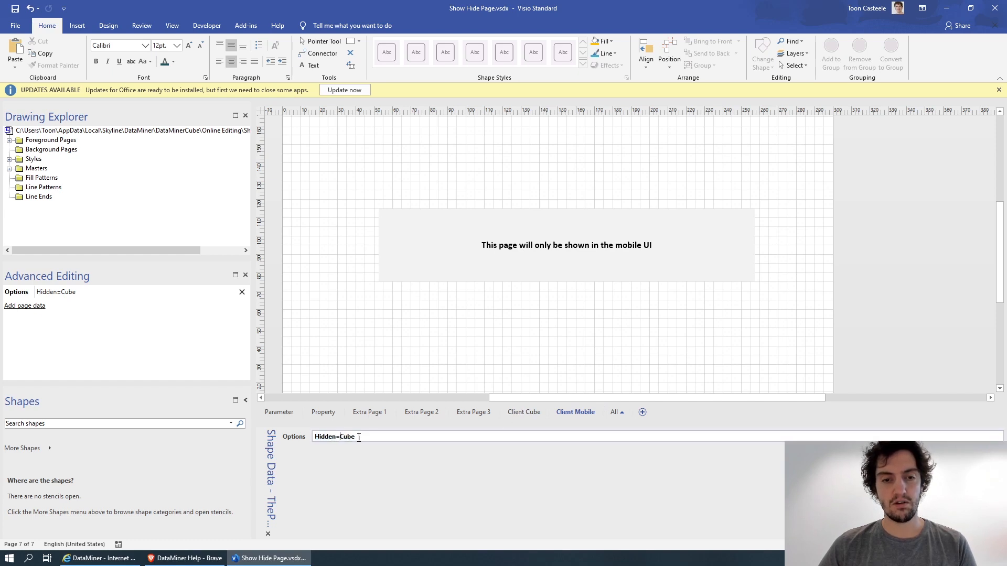
pyautogui.moveTo(359, 437); pyautogui.dragTo(342, 435)
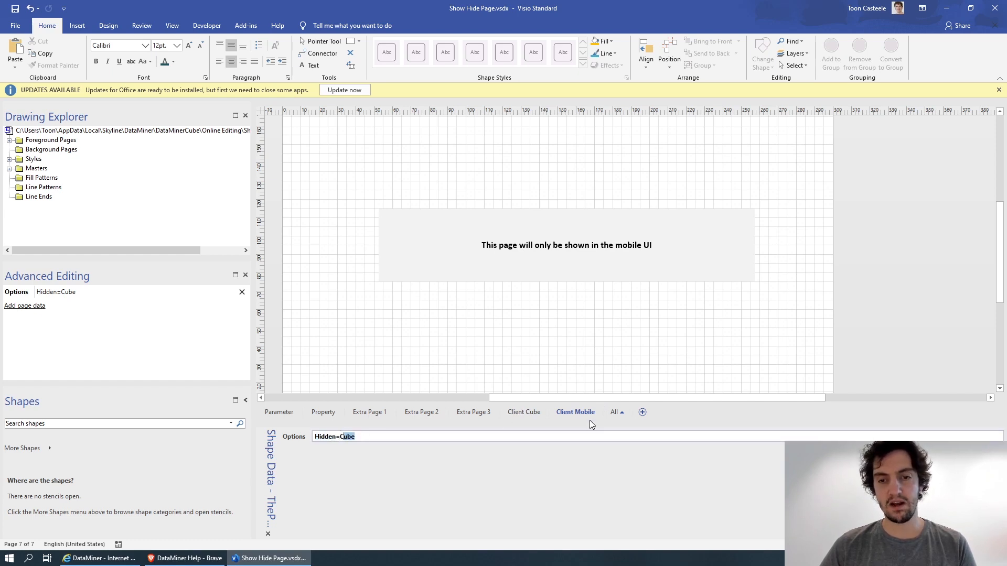
pyautogui.click(572, 308)
# Switch to the Brave browser and open the dcpdma.skyline.be Monitoring & Control view 10050 in a new tab
pyautogui.hotkey('alt', 'Tab')
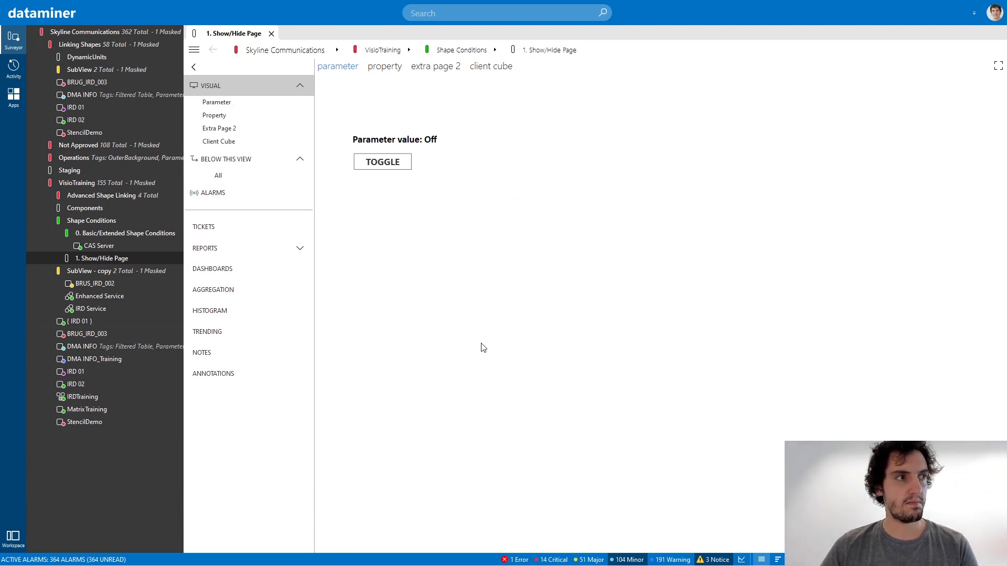
pyautogui.hotkey('alt', 'Tab')
pyautogui.hotkey('ctrl', 't')
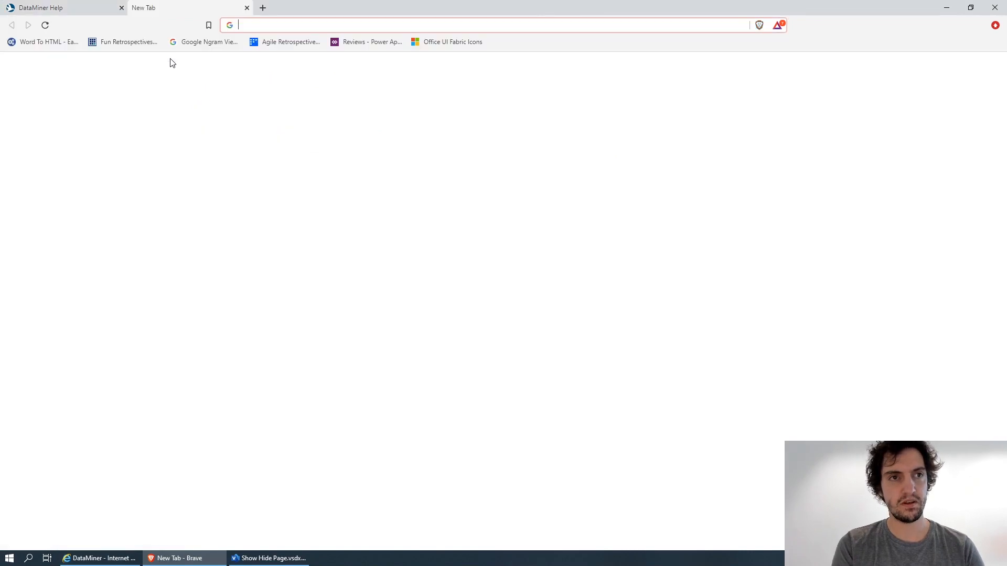
pyautogui.write('dcpdm')
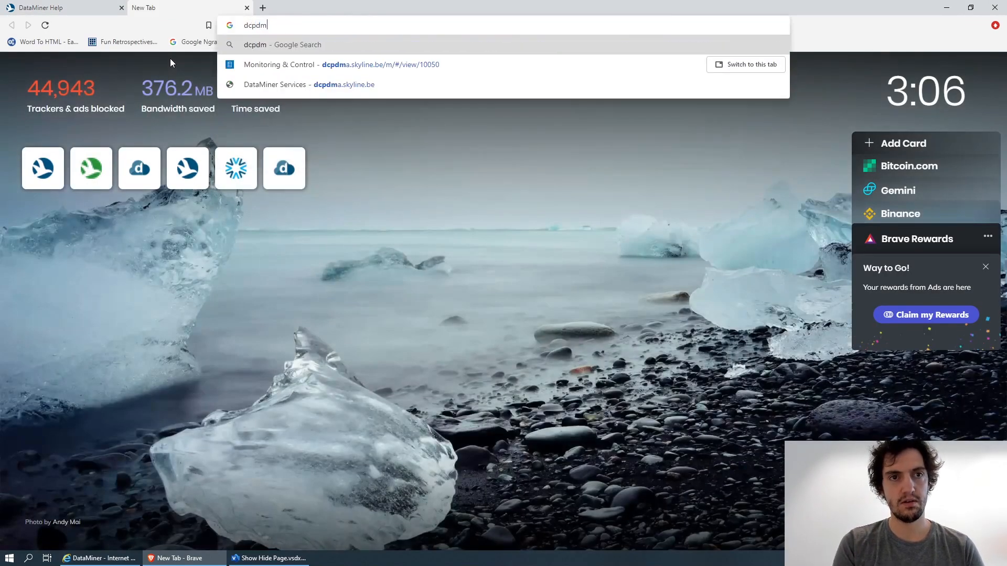
pyautogui.write('a')
pyautogui.press('Down')
pyautogui.press('Return')
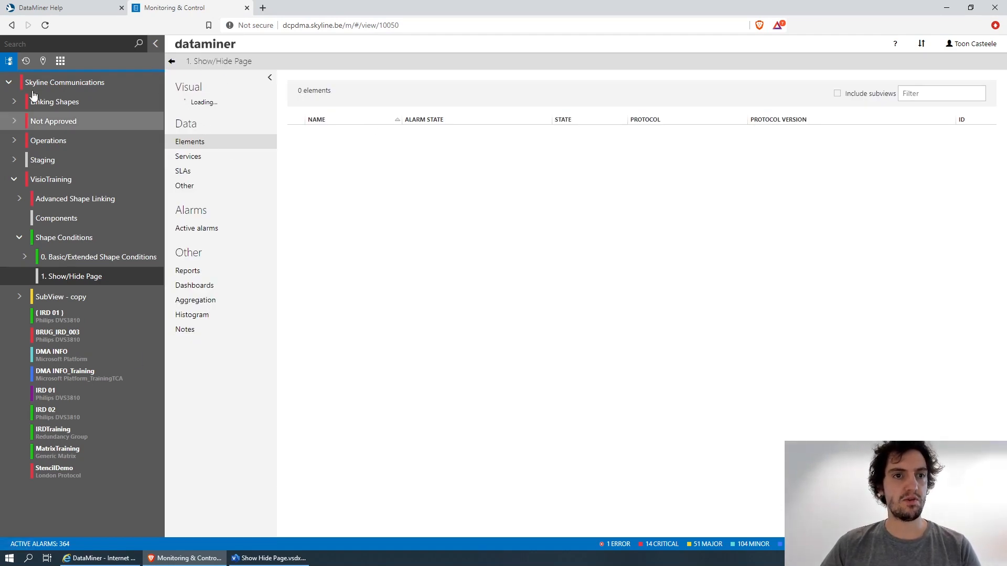
# Display the Client Mobile visual page of the 1. Show/Hide Page view in the mobile web interface
pyautogui.doubleClick(194, 102)
pyautogui.click(218, 101)
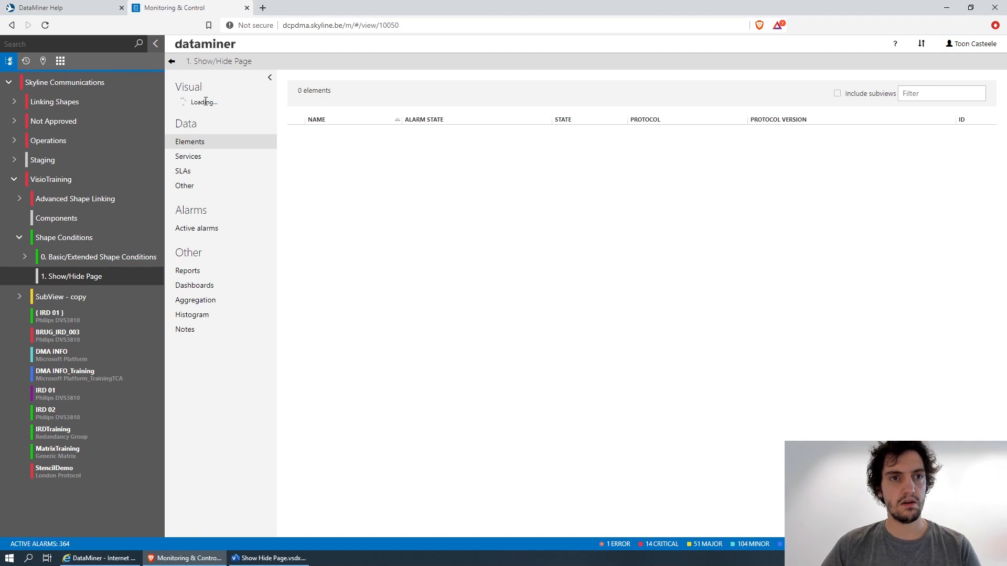
pyautogui.doubleClick(205, 102)
pyautogui.click(198, 102)
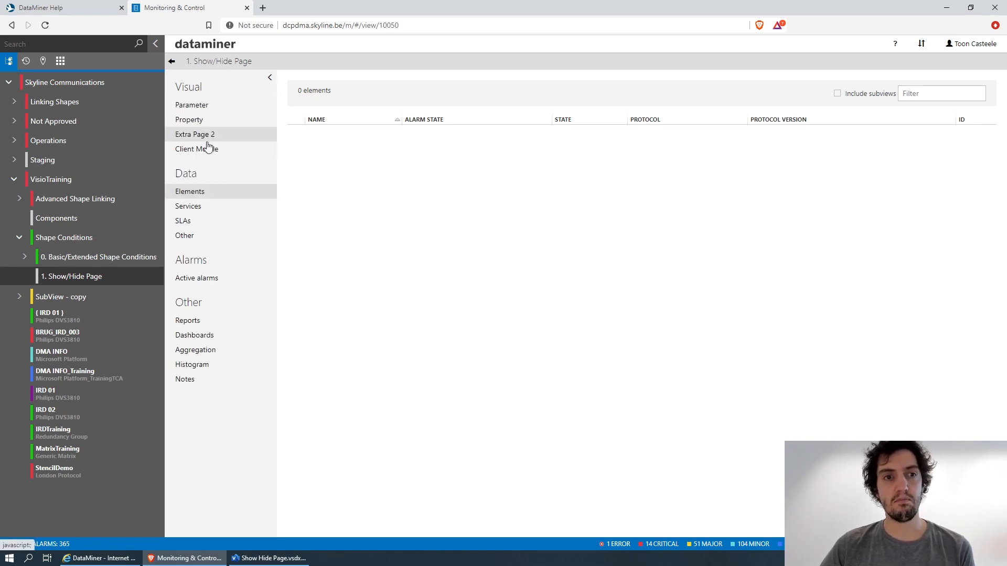
pyautogui.click(206, 150)
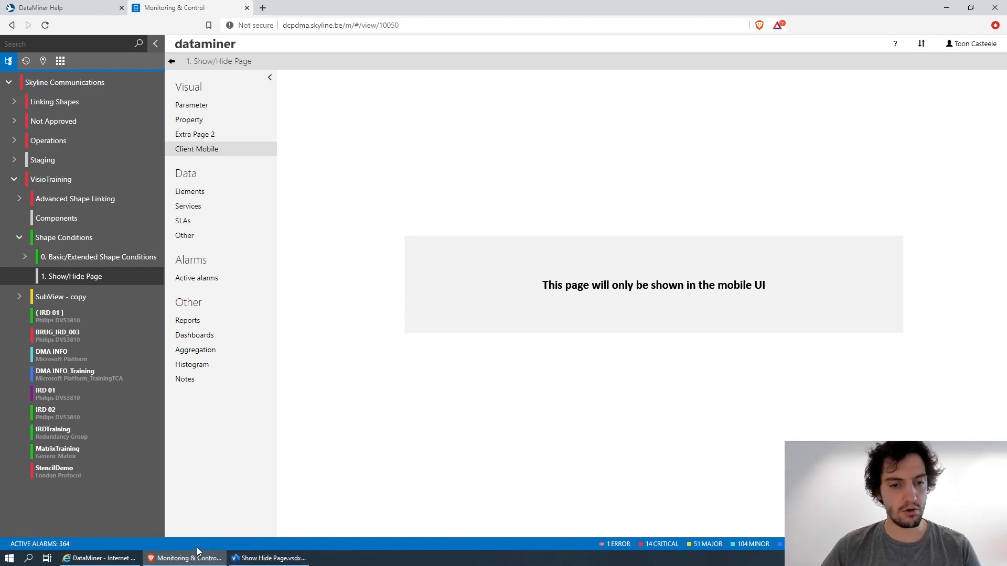
# Search the DataMiner Help for "condition page show" and open the topic "Conditionally showing or hiding a page of a Visio drawing"
pyautogui.moveTo(264, 561)
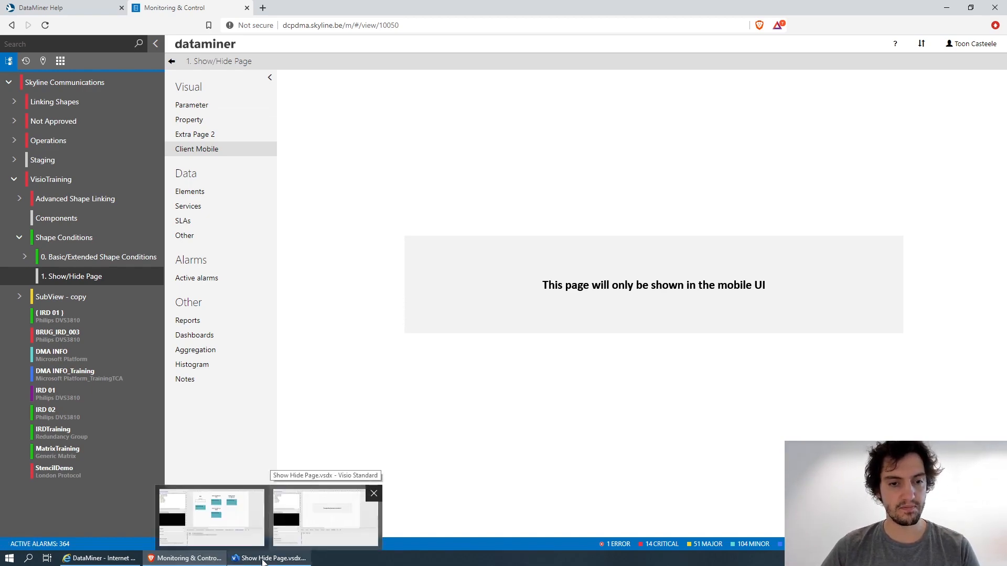
pyautogui.click(40, 6)
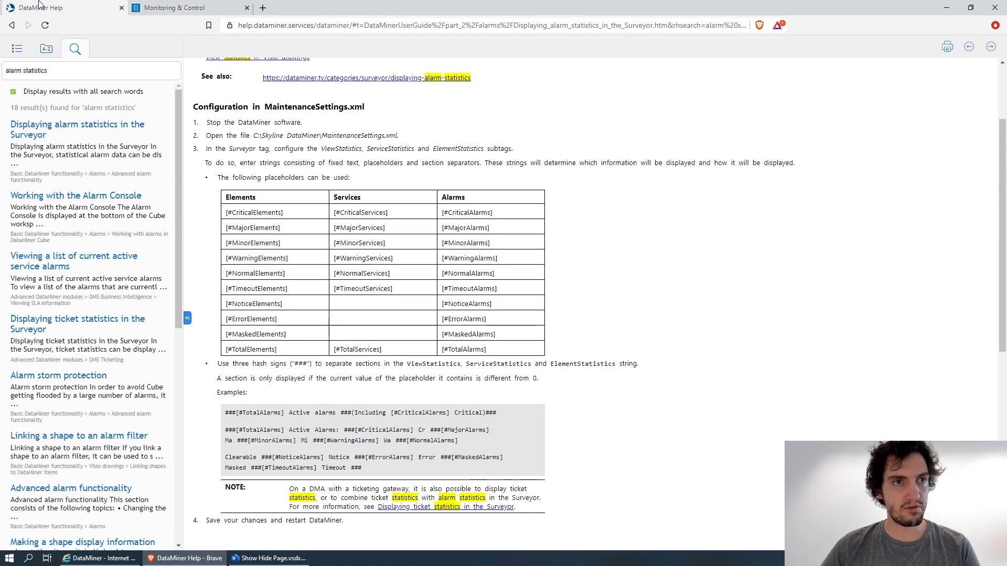
pyautogui.moveTo(63, 70); pyautogui.dragTo(3, 71)
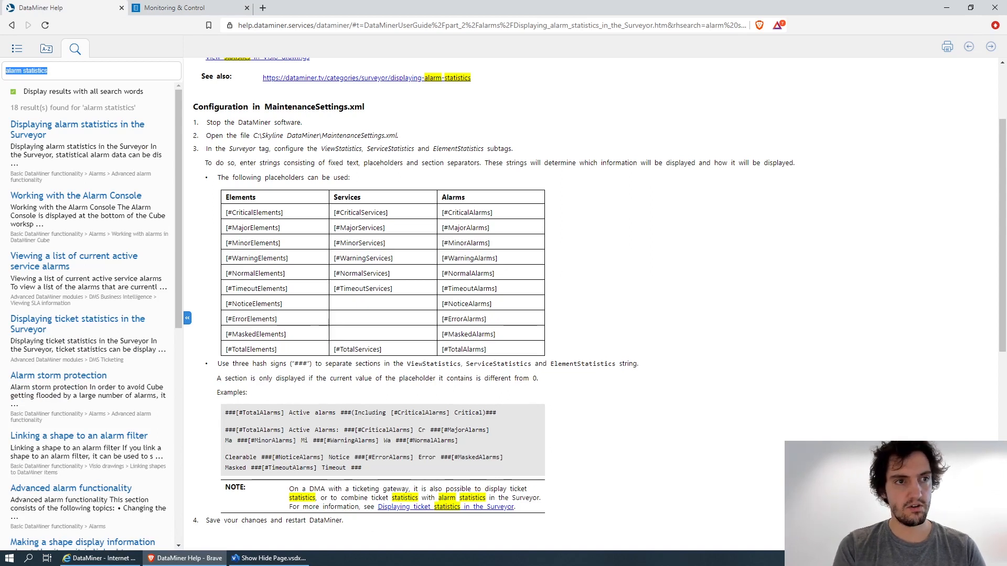
pyautogui.write('condition')
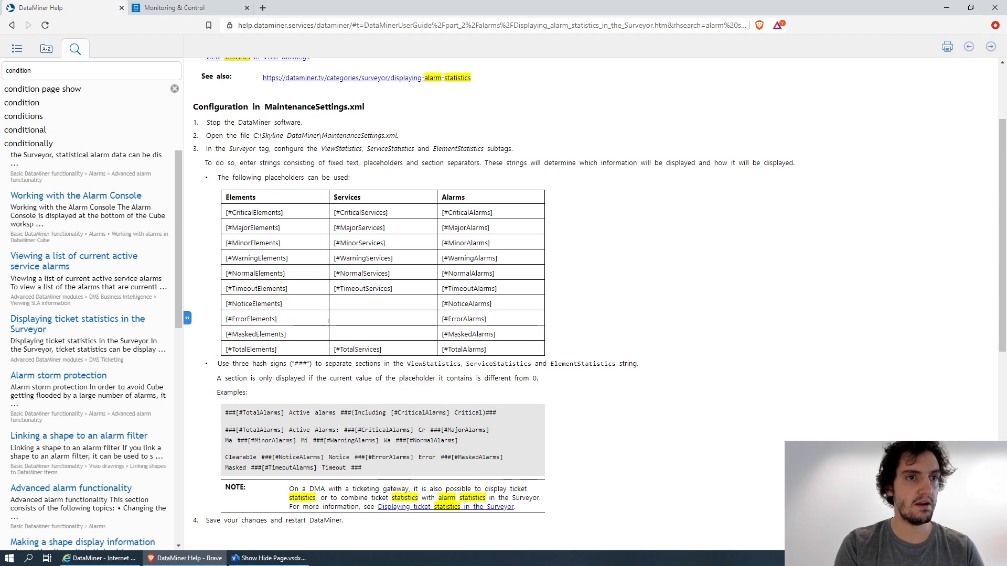
pyautogui.press('Down')
pyautogui.press('Return')
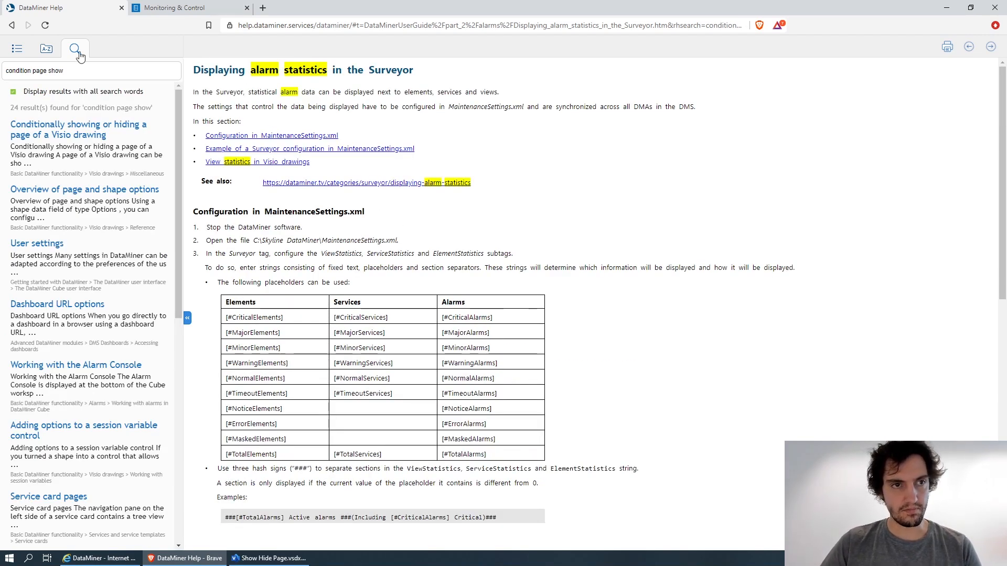
pyautogui.click(62, 135)
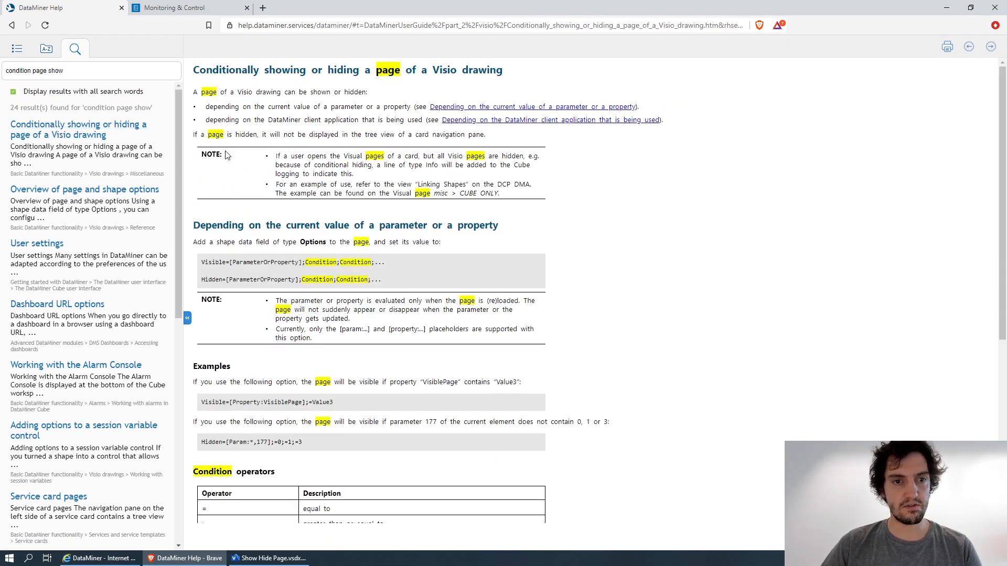
# Review the Visible and Hidden option syntax for parameters or properties, including the multi-condition example and the condition operators
pyautogui.moveTo(232, 263); pyautogui.dragTo(299, 264)
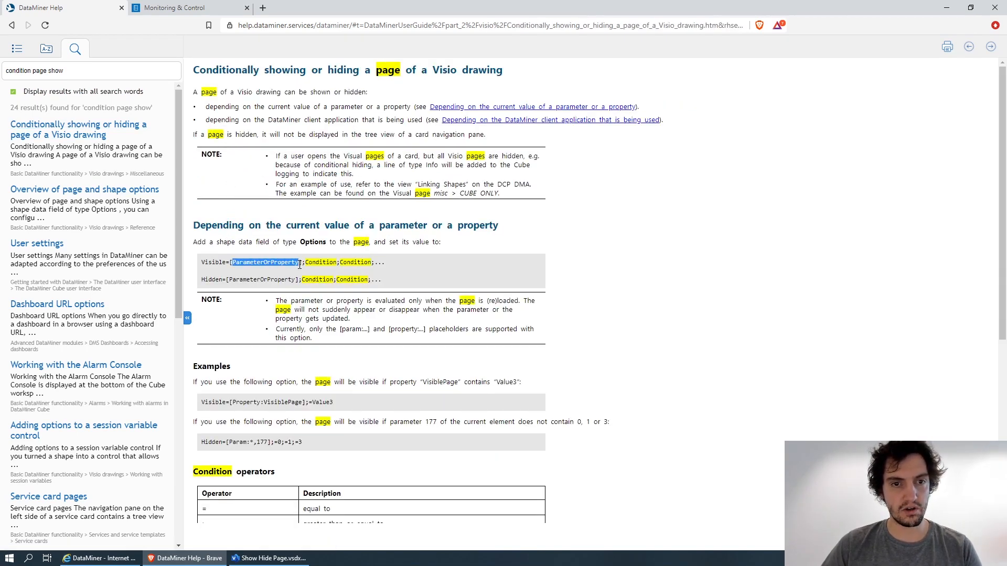
pyautogui.click(299, 264)
pyautogui.scroll(-2, 301, 356)
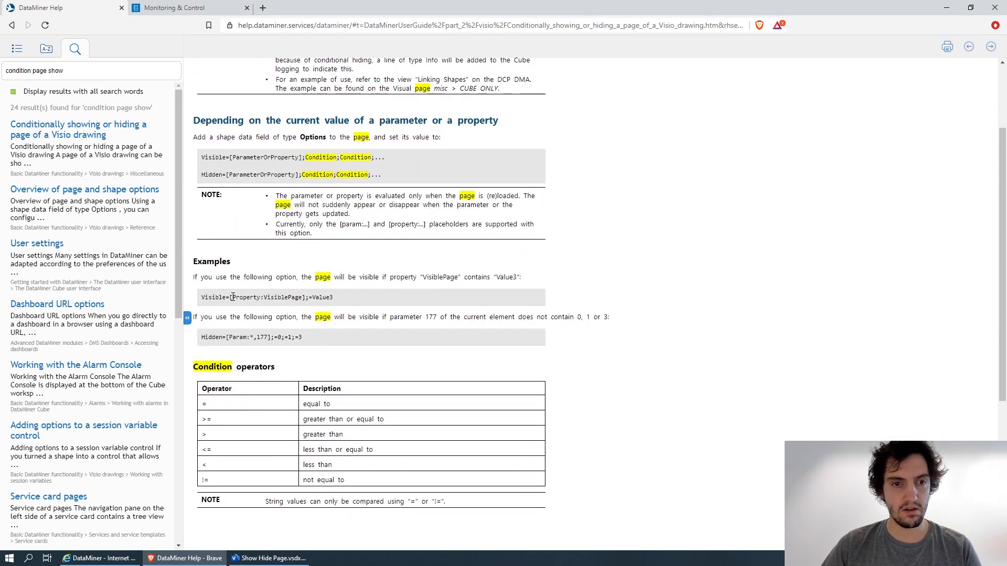
pyautogui.scroll(-1, 303, 296)
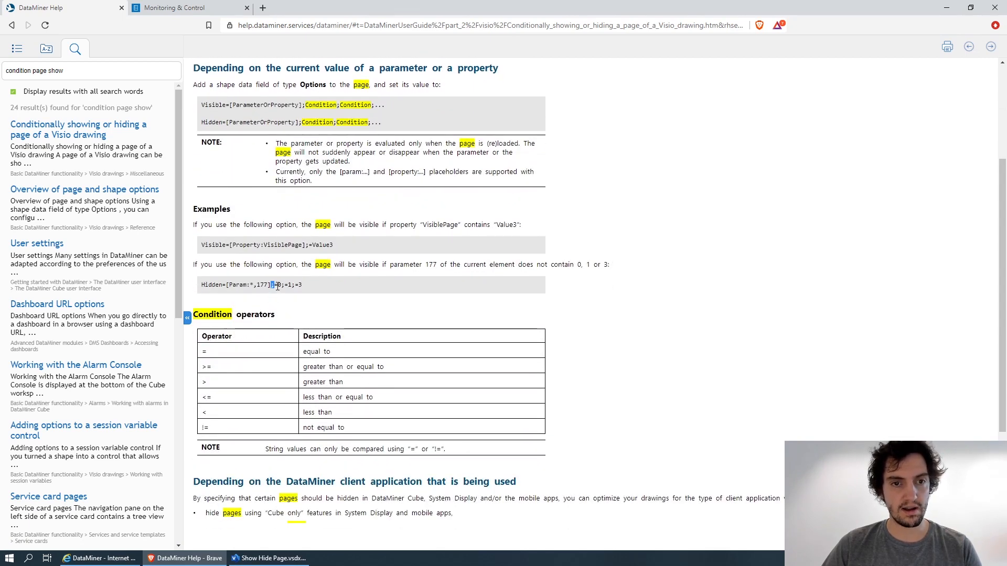
pyautogui.moveTo(277, 285); pyautogui.dragTo(309, 288)
pyautogui.click(326, 281)
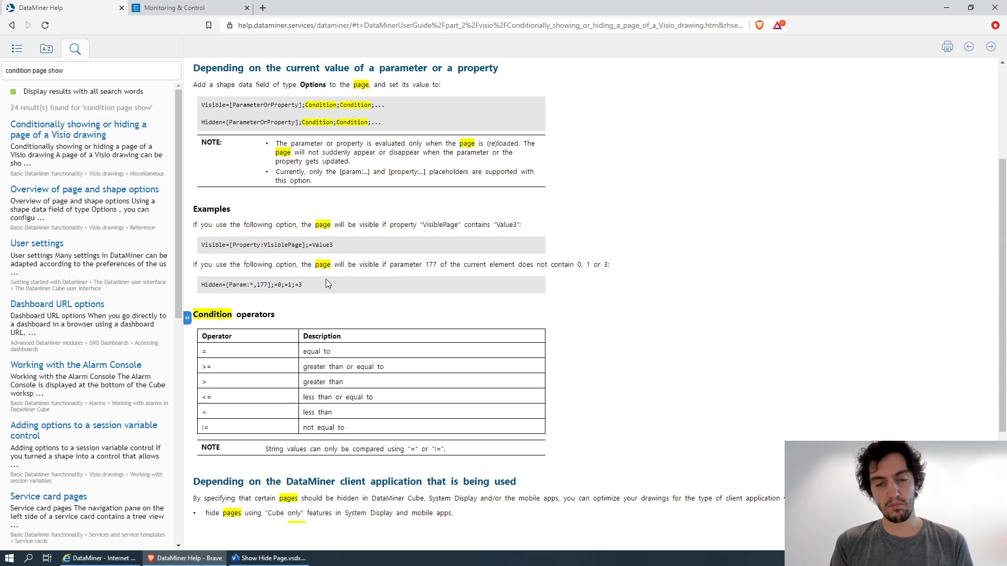
# Switch to Visio and inspect the conditions after the Class property in the Options value of Extra Page 3
pyautogui.click(285, 558)
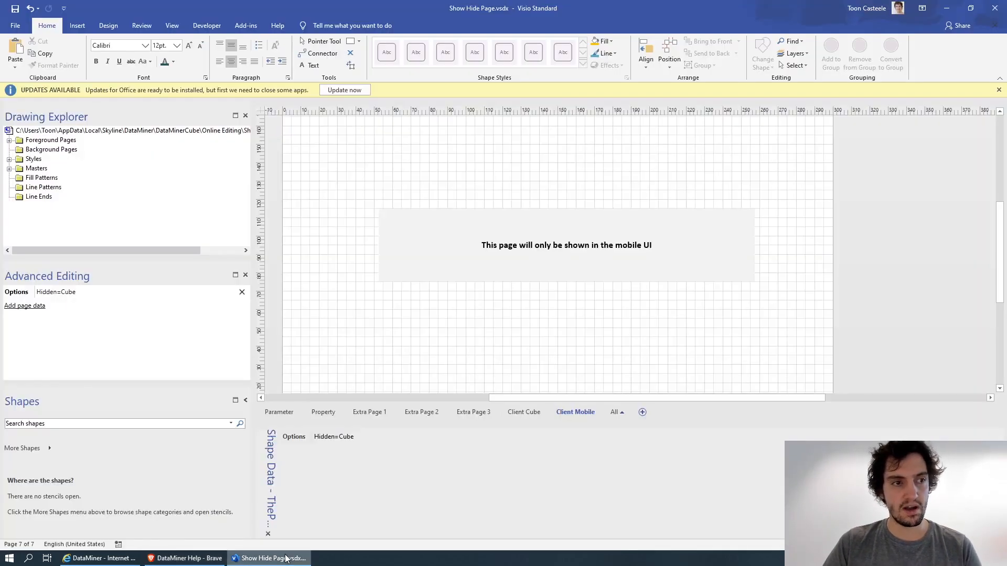
pyautogui.click(323, 413)
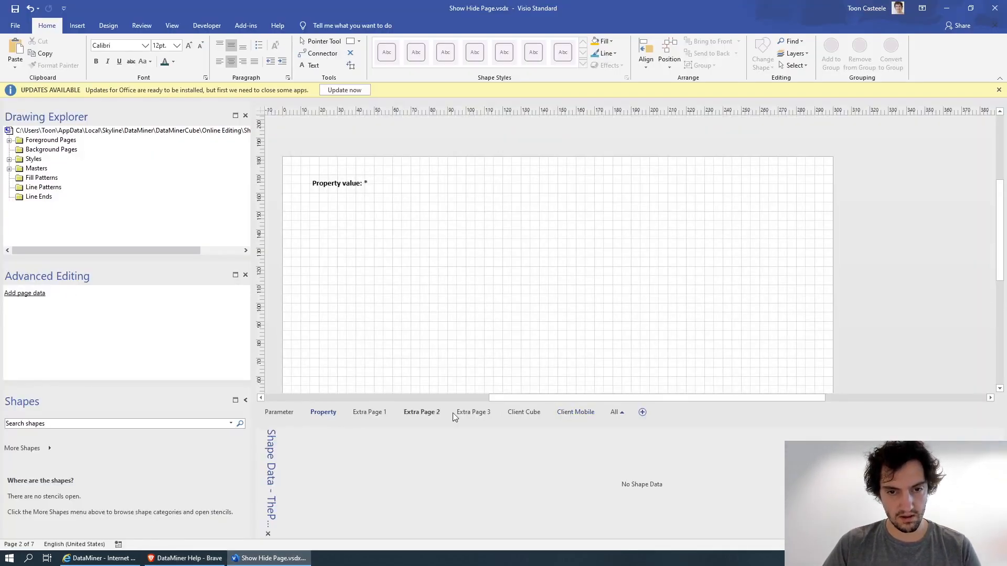
pyautogui.click(474, 412)
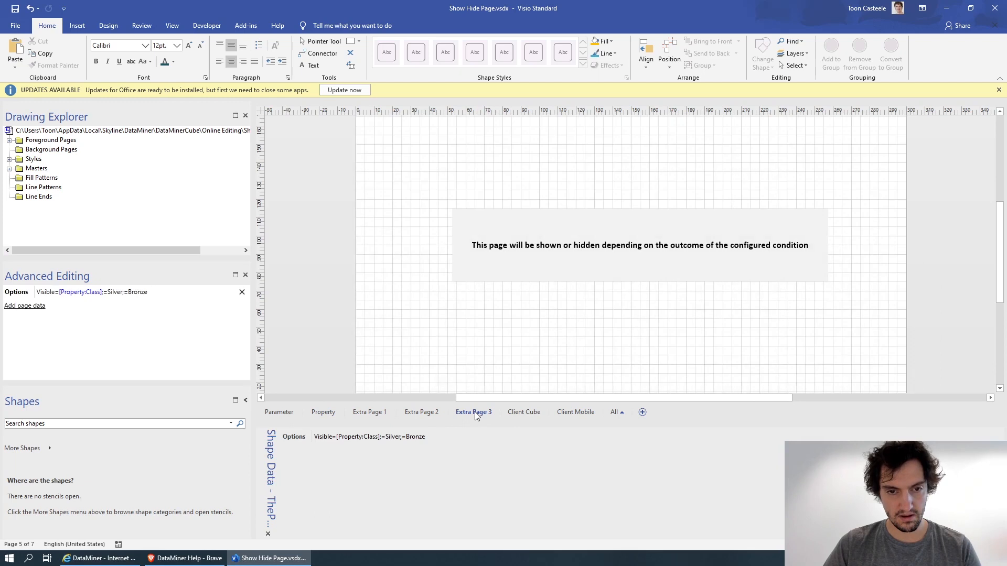
pyautogui.click(384, 439)
pyautogui.click(384, 439)
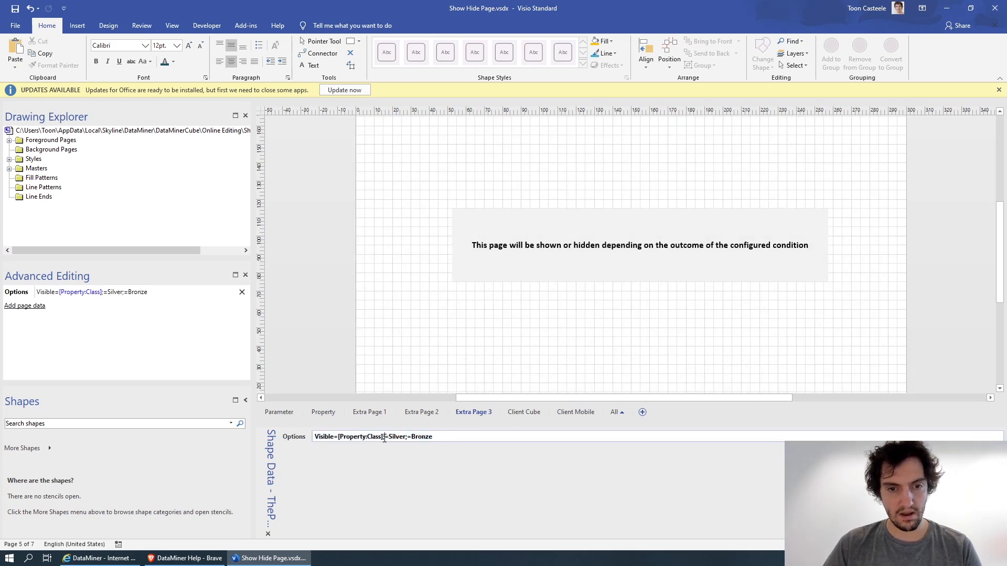
pyautogui.moveTo(384, 438); pyautogui.dragTo(444, 438)
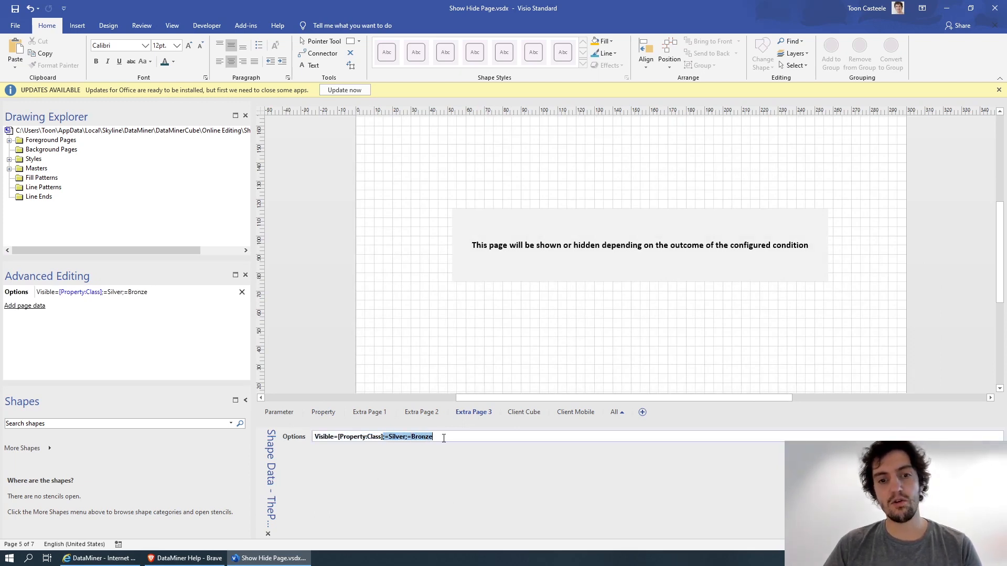
pyautogui.click(444, 438)
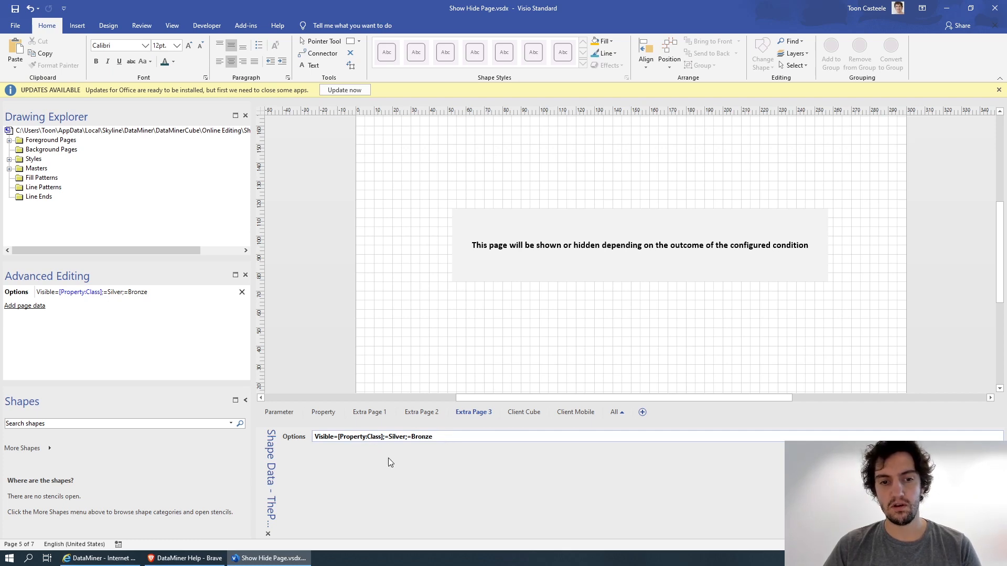